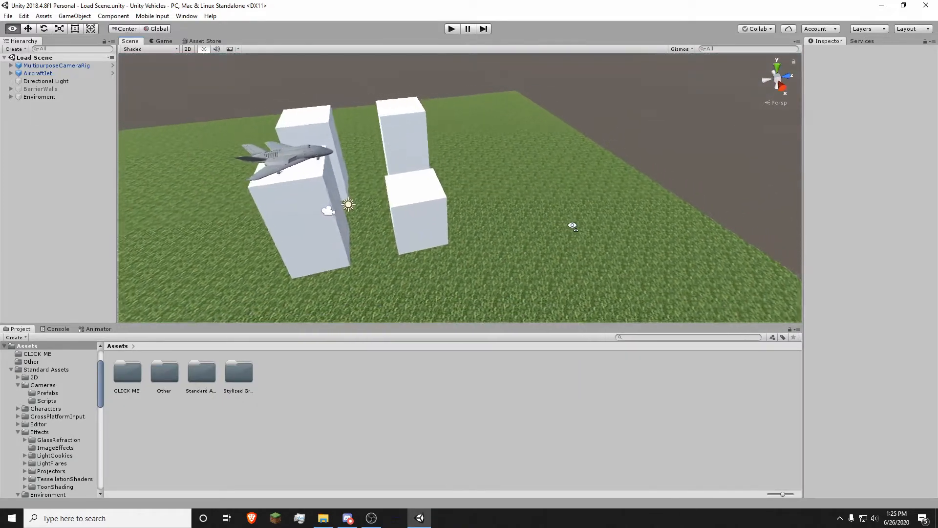
Step: Duplicate the front cube building and place copies toward the front and right of the grass
{"action": "left_click", "coordinate": [442, 212]}
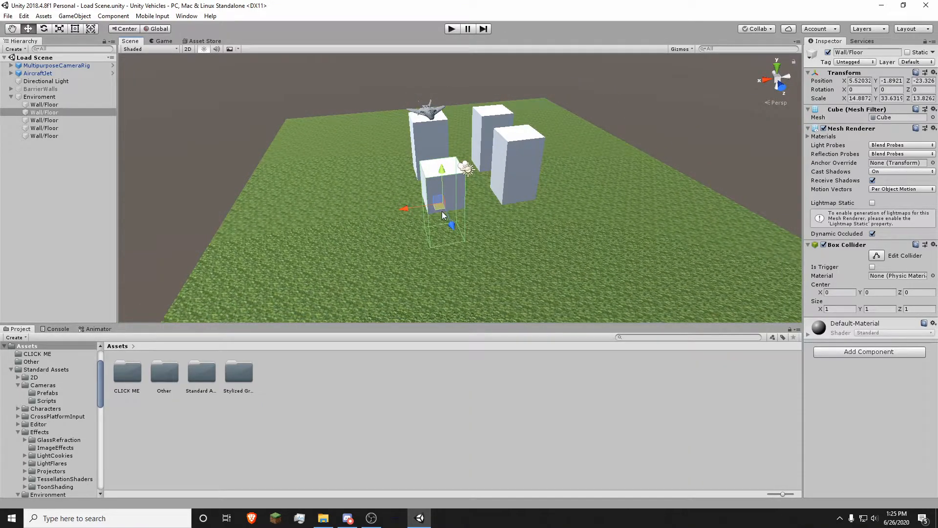
{"action": "key", "text": "ctrl+d"}
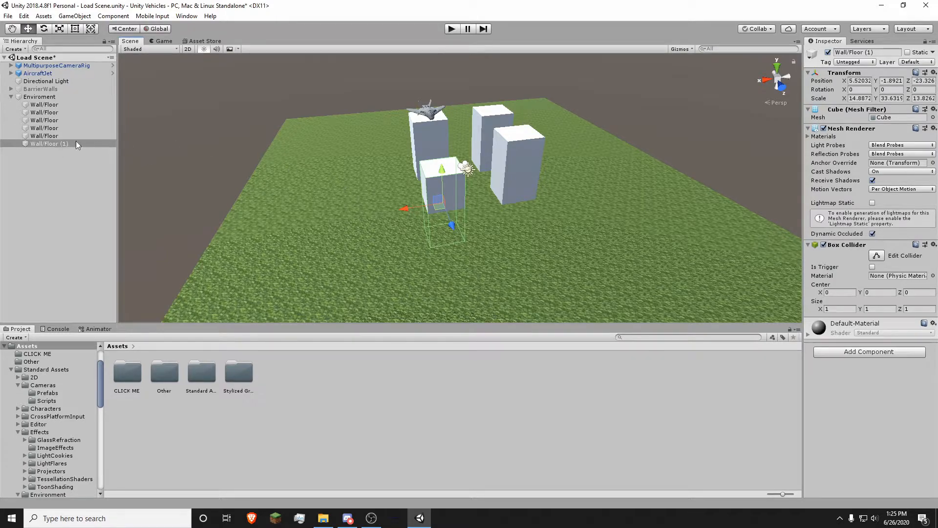
{"action": "left_click_drag", "start_coordinate": [440, 211], "coordinate": [357, 294]}
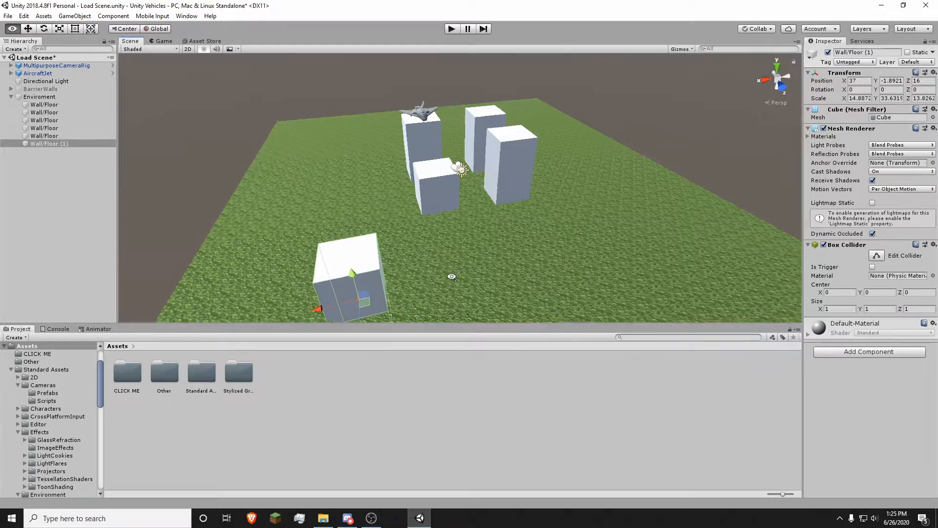
{"action": "middle_click_drag", "start_coordinate": [356, 293], "coordinate": [372, 245]}
{"action": "key", "text": "ctrl+d"}
{"action": "left_click_drag", "start_coordinate": [372, 246], "coordinate": [392, 52]}
Step: Add more cube copies toward the back and across the terrain, then deselect
{"action": "key", "text": "ctrl+d"}
{"action": "key", "text": "ctrl+d"}
{"action": "middle_click_drag", "start_coordinate": [392, 52], "coordinate": [397, 110]}
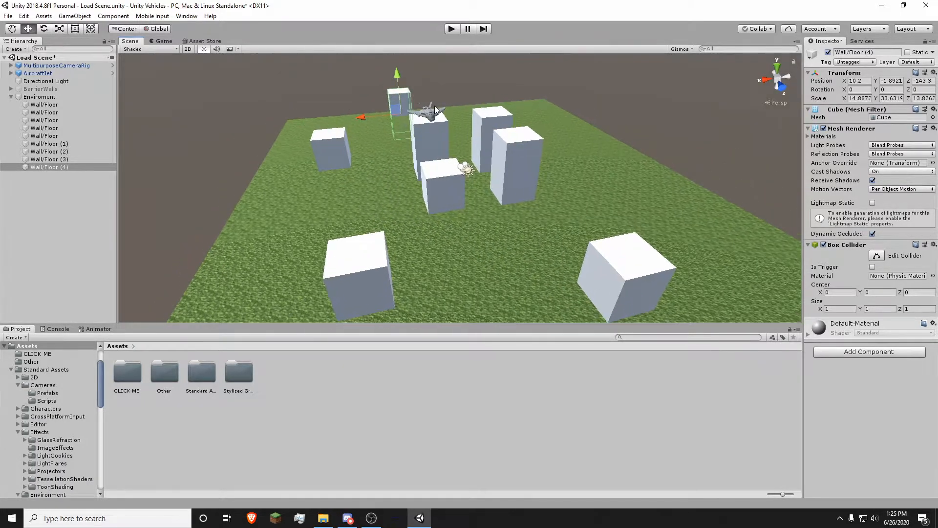
{"action": "key", "text": "ctrl+d"}
{"action": "left_click_drag", "start_coordinate": [399, 114], "coordinate": [570, 140]}
{"action": "mouse_move", "coordinate": [571, 140]}
{"action": "right_mouse_down"}
{"action": "mouse_move", "coordinate": [666, 140]}
{"action": "mouse_move", "coordinate": [617, 153]}
{"action": "mouse_move", "coordinate": [608, 143]}
{"action": "mouse_move", "coordinate": [518, 148]}
{"action": "mouse_move", "coordinate": [457, 171]}
{"action": "mouse_move", "coordinate": [544, 157]}
{"action": "mouse_move", "coordinate": [549, 226]}
{"action": "mouse_move", "coordinate": [579, 212]}
{"action": "mouse_move", "coordinate": [593, 161]}
{"action": "mouse_move", "coordinate": [580, 148]}
{"action": "right_mouse_up"}
{"action": "left_click", "coordinate": [666, 140]}
{"action": "key", "text": "w"}
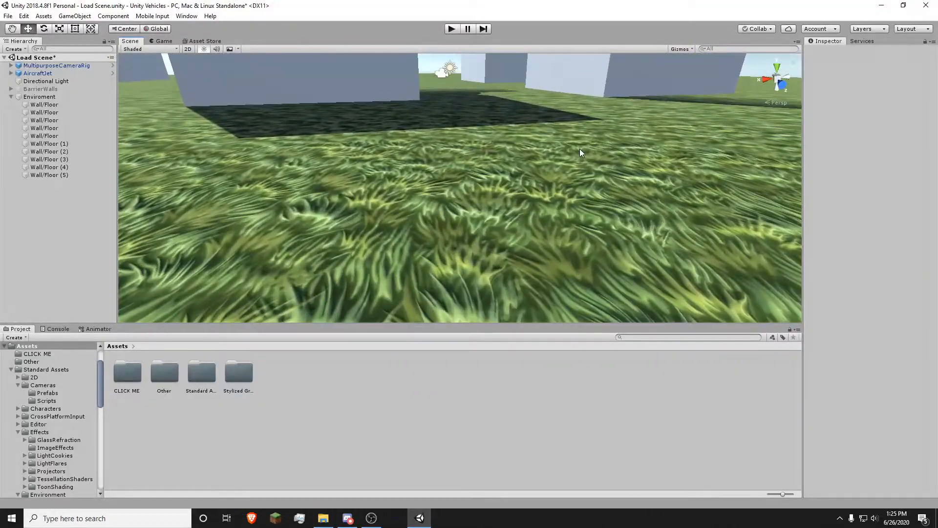
{"action": "left_click", "coordinate": [525, 162]}
{"action": "right_click_drag", "start_coordinate": [526, 162], "coordinate": [665, 157]}
{"action": "key", "text": "s"}
{"action": "left_click", "coordinate": [375, 200]}
{"action": "key", "text": "w"}
{"action": "key", "text": "a"}
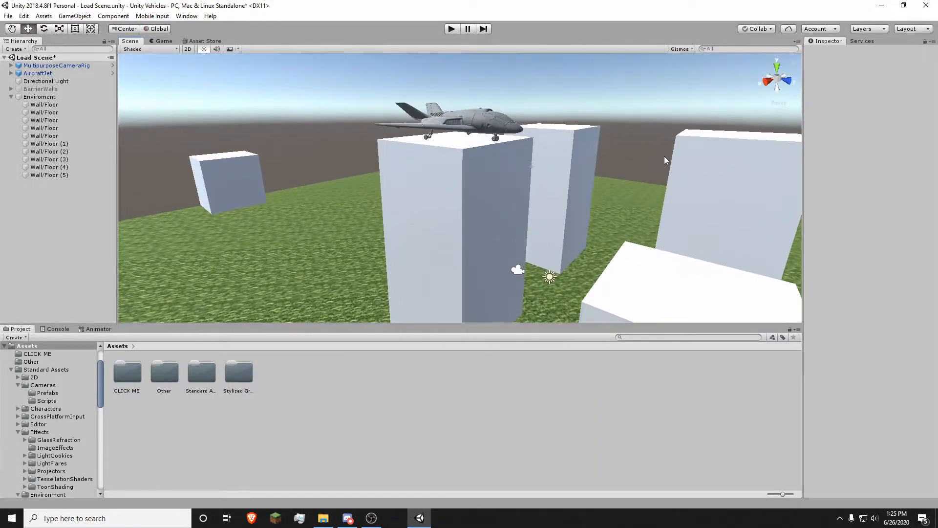
{"action": "left_click", "coordinate": [468, 194]}
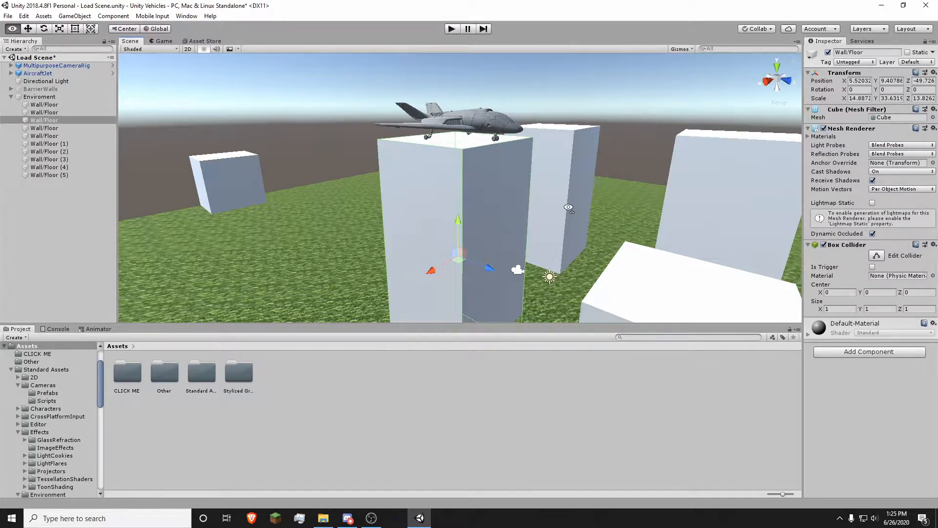
{"action": "left_click_drag", "start_coordinate": [567, 209], "coordinate": [724, 188], "text": "alt"}
{"action": "left_click_drag", "start_coordinate": [804, 195], "coordinate": [777, 194]}
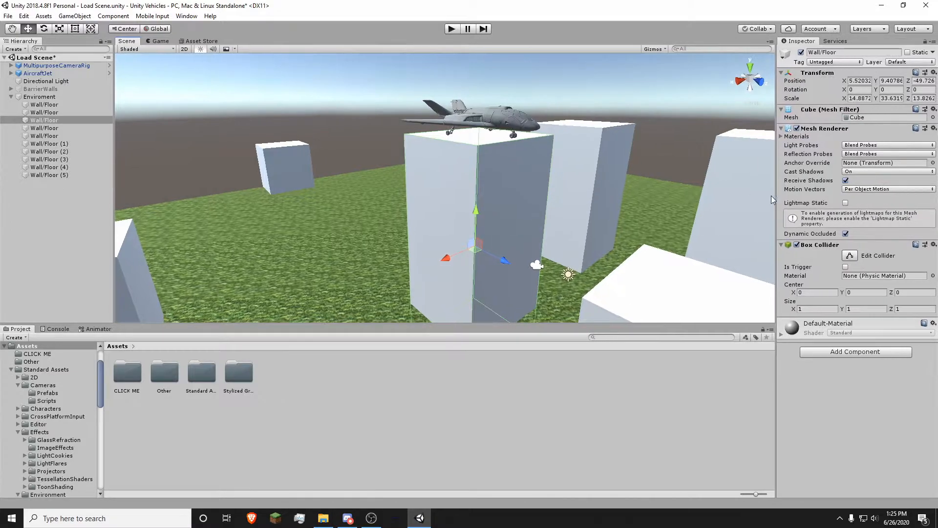
{"action": "left_click", "coordinate": [318, 403]}
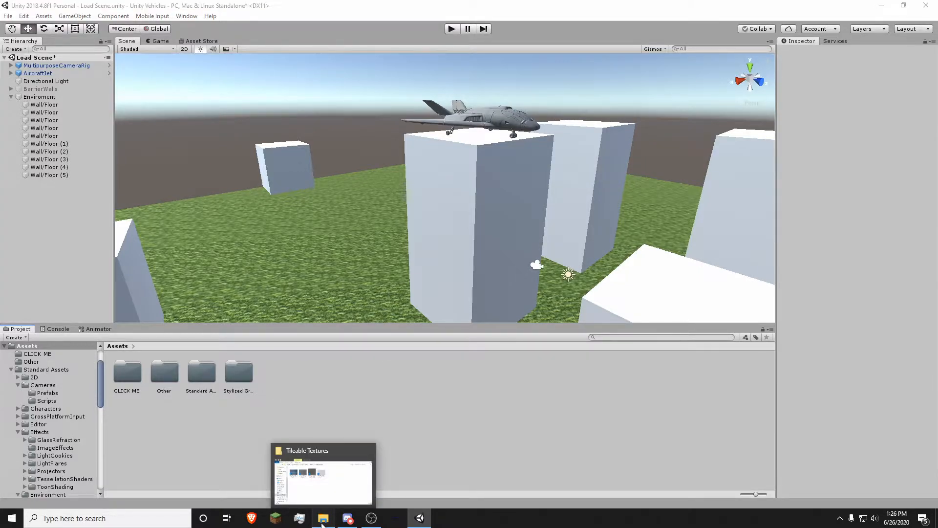
Step: Drag all four texture files from the Tileable Textures folder into Unity's Project Assets panel
{"action": "left_click", "coordinate": [323, 517]}
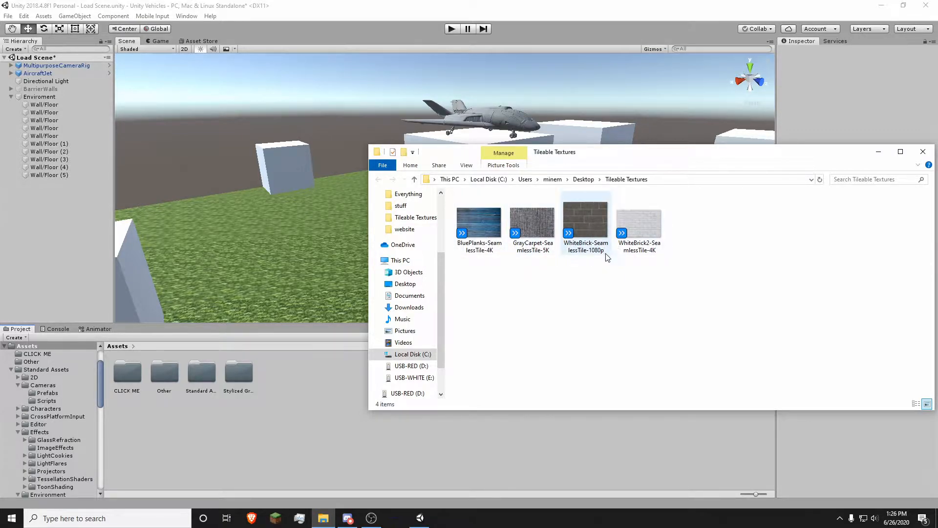
{"action": "left_click_drag", "start_coordinate": [687, 245], "coordinate": [483, 223]}
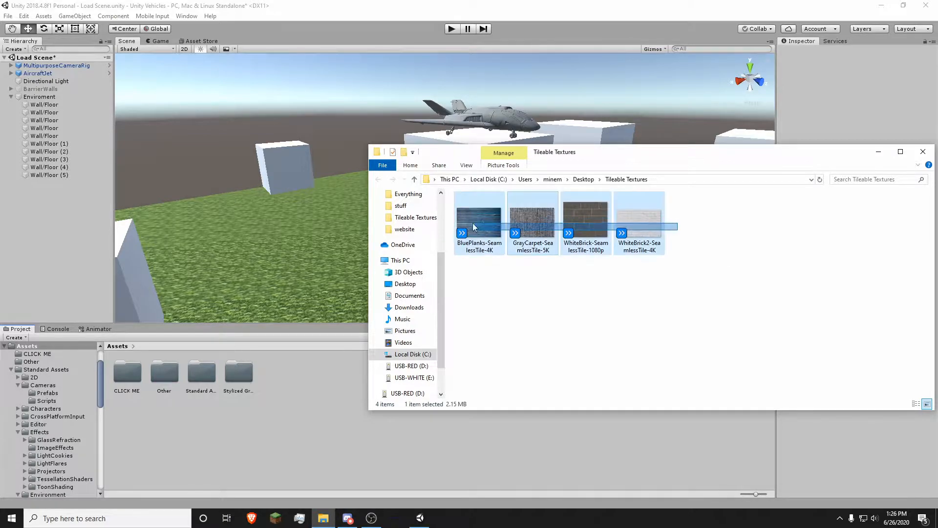
{"action": "left_click_drag", "start_coordinate": [604, 211], "coordinate": [304, 423]}
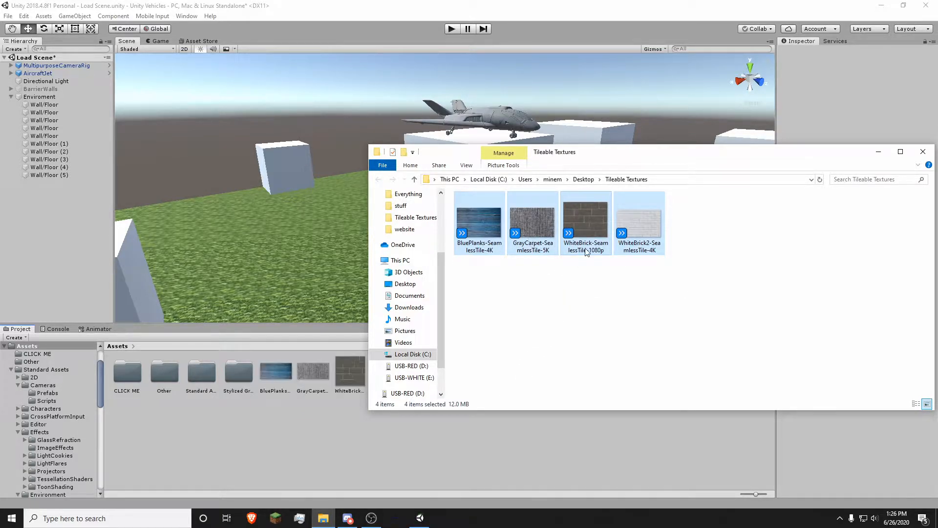
{"action": "left_click", "coordinate": [879, 153]}
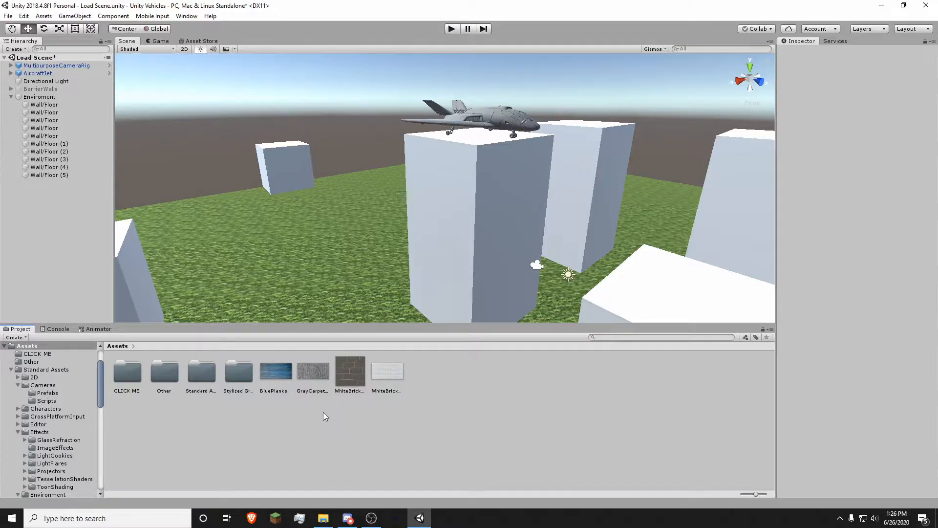
Step: Preview the imported textures and try GrayCarpet on the tall cube, then undo it
{"action": "right_click_drag", "start_coordinate": [309, 312], "coordinate": [351, 320]}
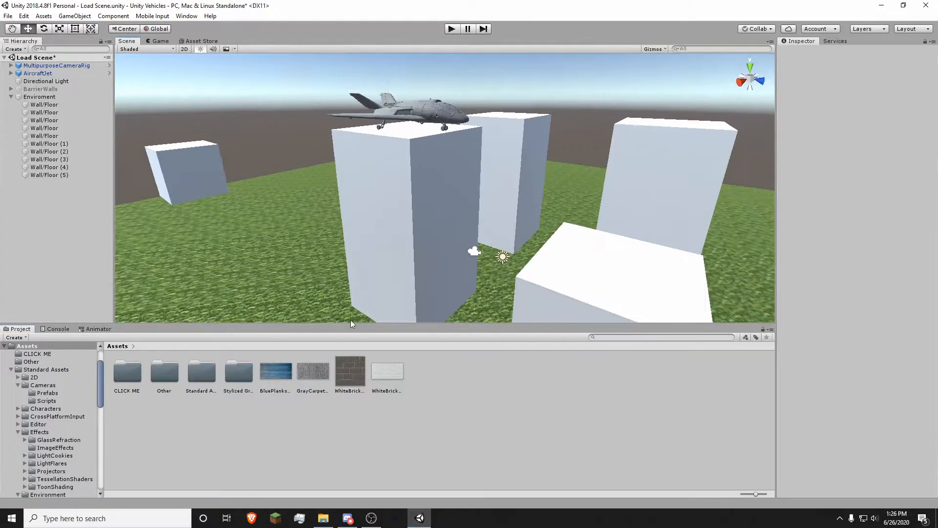
{"action": "left_click", "coordinate": [385, 373]}
{"action": "left_click", "coordinate": [321, 377]}
{"action": "double_click", "coordinate": [300, 380]}
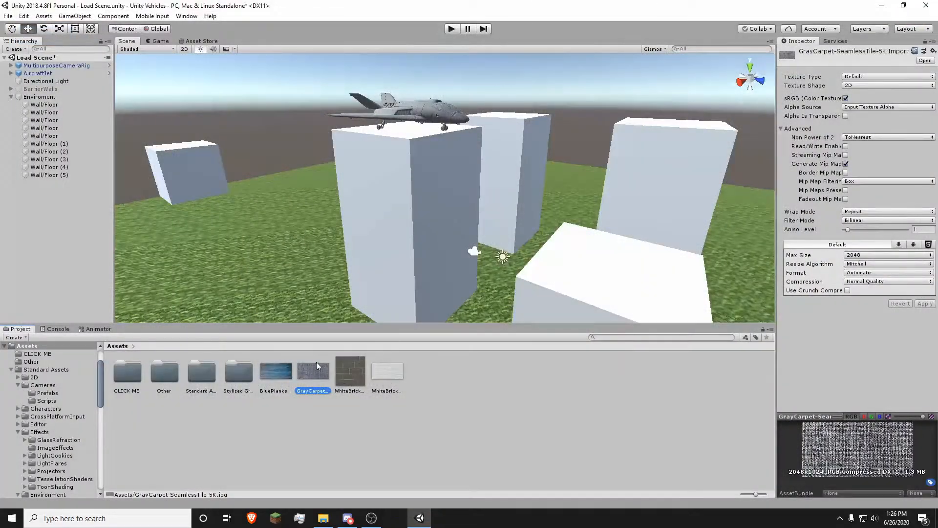
{"action": "left_click", "coordinate": [273, 375]}
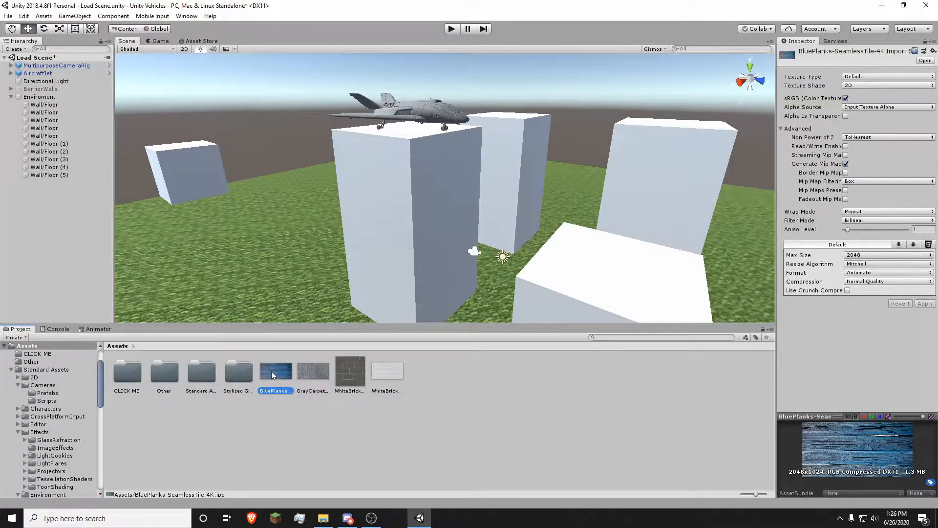
{"action": "left_click_drag", "start_coordinate": [300, 364], "coordinate": [409, 209]}
{"action": "key", "text": "ctrl+z"}
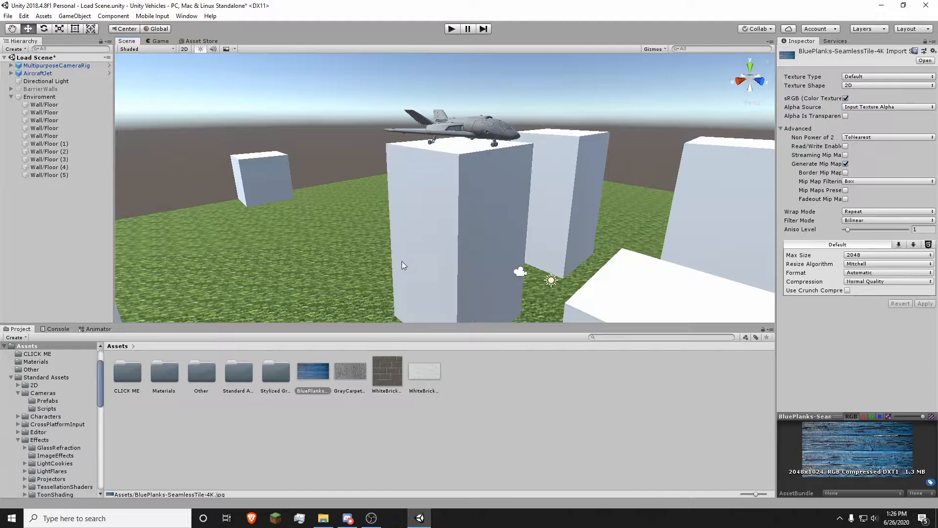
Step: Apply the WhiteBrick-SeamlessTile-1080p texture to the tall central building and select it
{"action": "left_click", "coordinate": [389, 402]}
{"action": "left_click", "coordinate": [350, 371]}
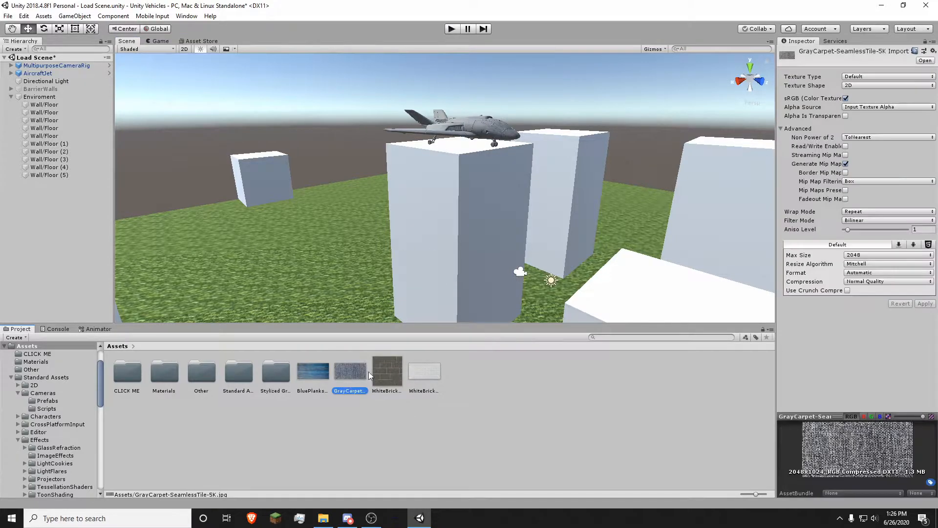
{"action": "left_click", "coordinate": [385, 373]}
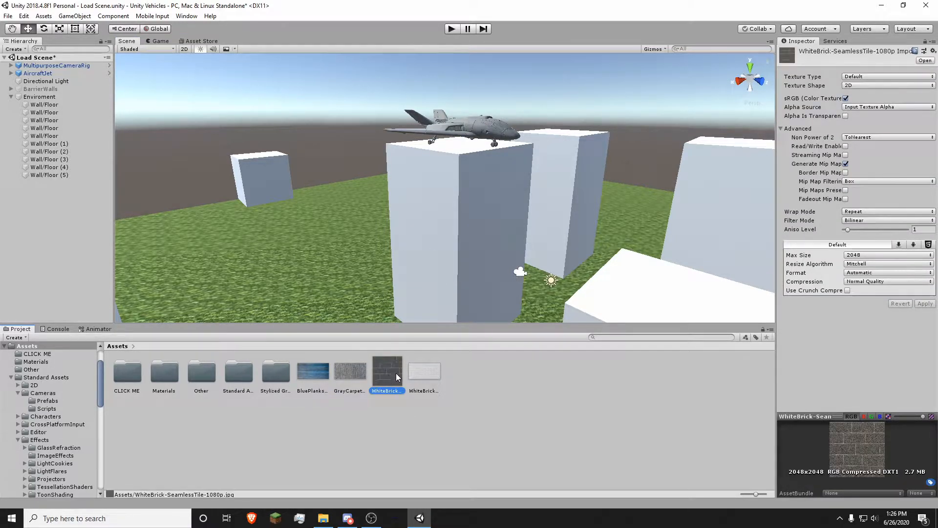
{"action": "left_click_drag", "start_coordinate": [392, 374], "coordinate": [417, 231]}
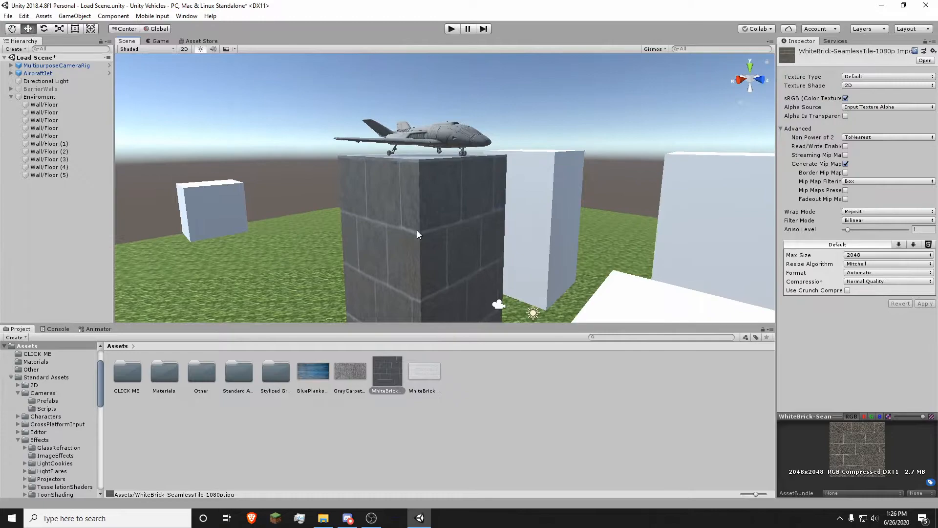
{"action": "left_click", "coordinate": [424, 189]}
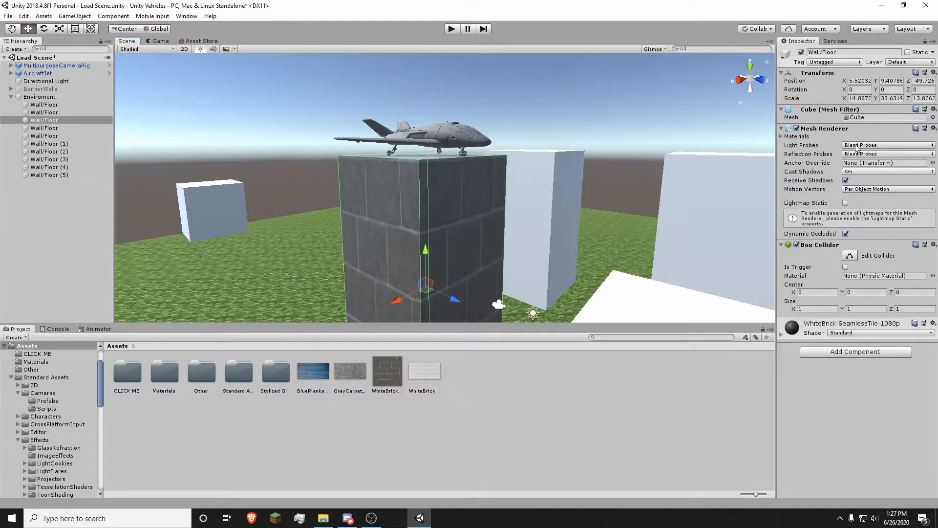
{"action": "left_click", "coordinate": [782, 335]}
{"action": "scroll", "coordinate": [831, 313], "scroll_direction": "down", "scroll_amount": 3}
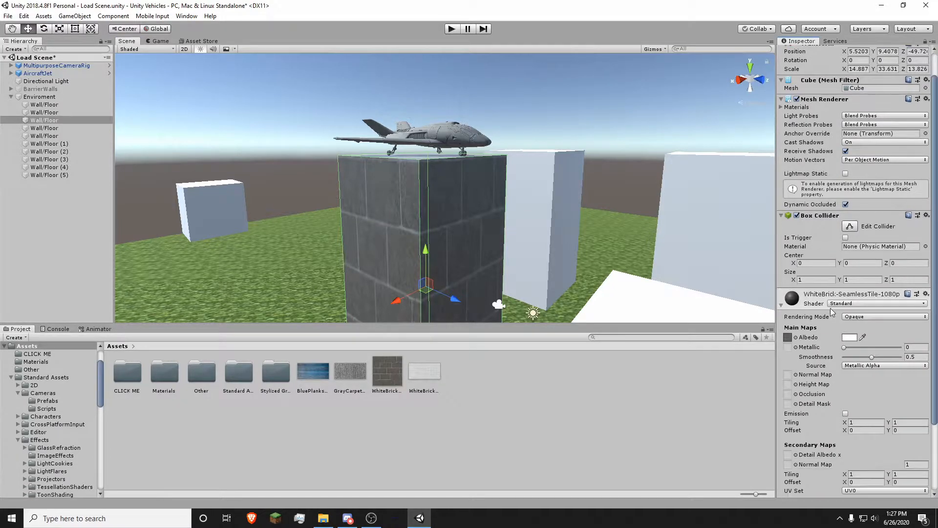
{"action": "scroll", "coordinate": [833, 312], "scroll_direction": "down", "scroll_amount": 3}
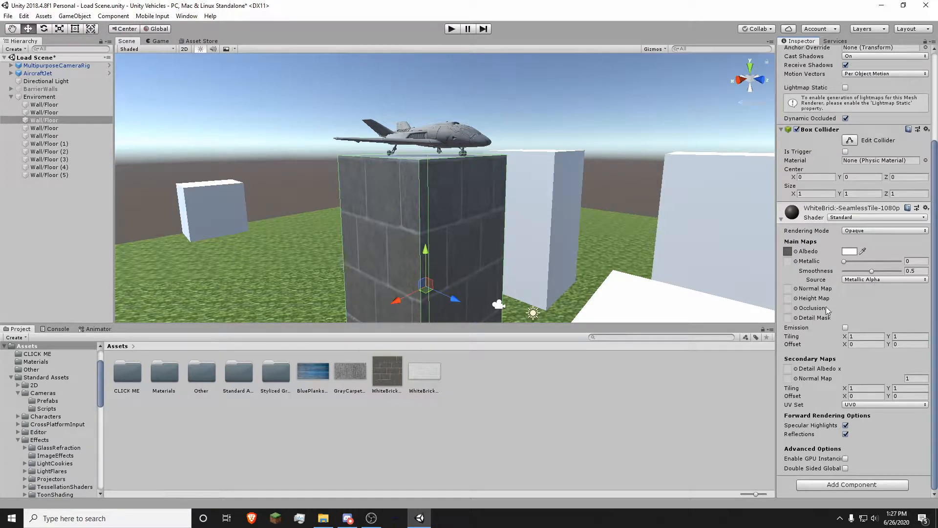
{"action": "left_click", "coordinate": [850, 251]}
{"action": "left_click_drag", "start_coordinate": [823, 158], "coordinate": [781, 122]}
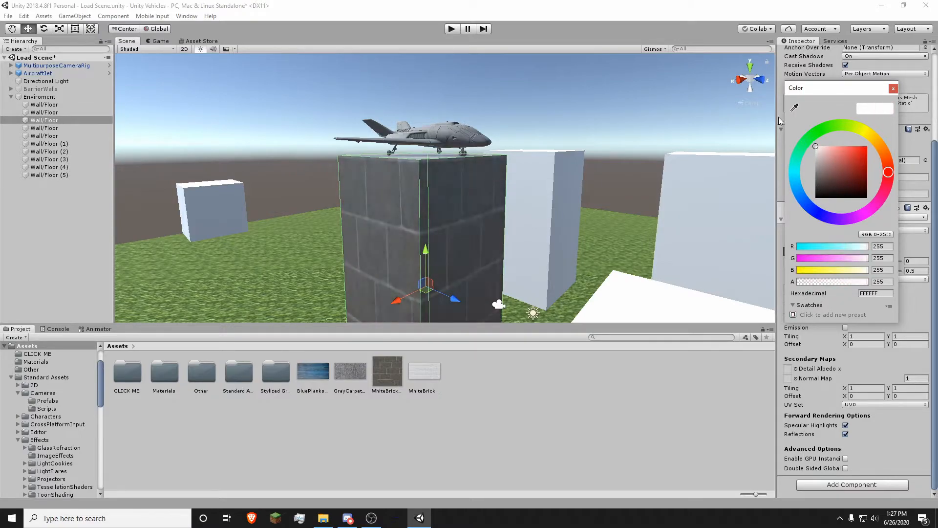
{"action": "left_click", "coordinate": [895, 88]}
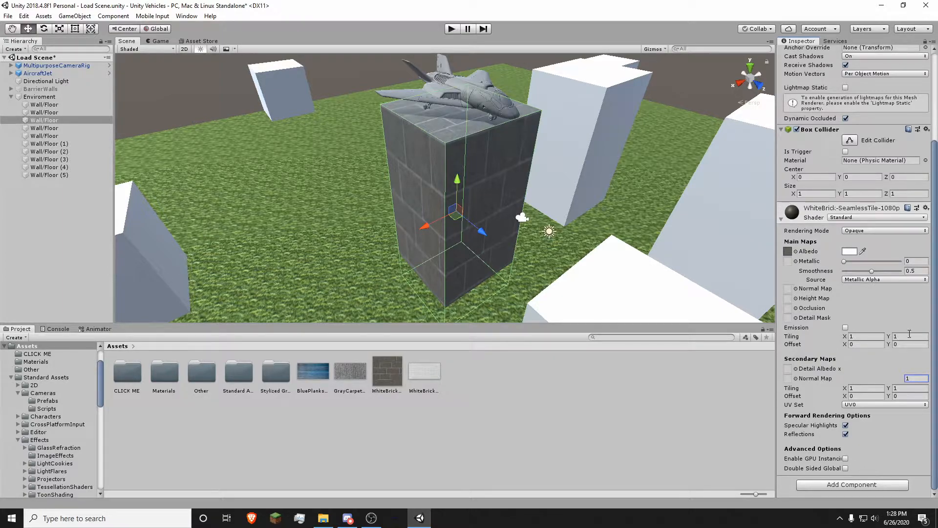
Step: Set the brick material's Tiling X and Y to 100 and fly toward the wall to check
{"action": "left_click", "coordinate": [866, 336]}
{"action": "type", "text": "100"}
{"action": "key", "text": "Tab"}
{"action": "type", "text": "100"}
{"action": "right_click_drag", "start_coordinate": [283, 138], "coordinate": [617, 196]}
{"action": "key", "text": "w"}
Step: Change the tiling to 50 by 50 and inspect the brick wall up close
{"action": "left_click", "coordinate": [871, 339]}
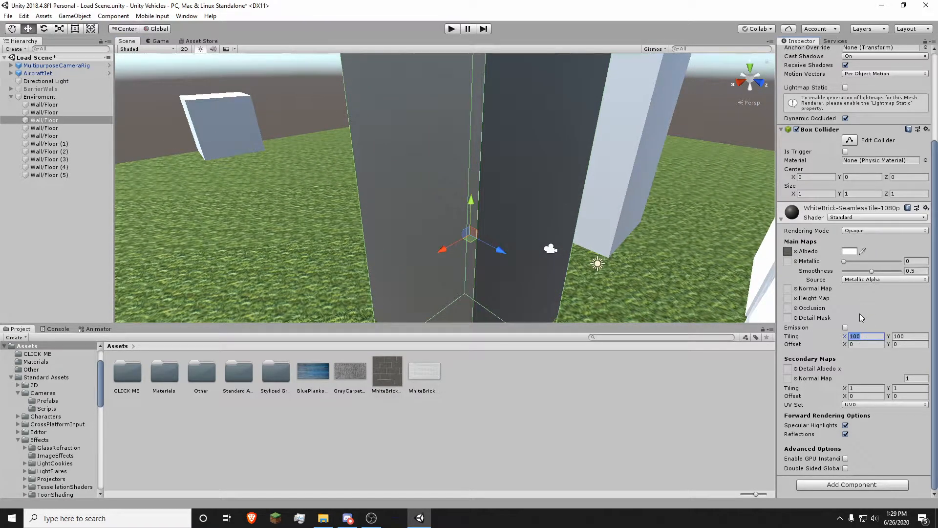
{"action": "type", "text": "50"}
{"action": "key", "text": "Tab"}
{"action": "type", "text": "50"}
{"action": "key", "text": "w"}
{"action": "right_click_drag", "start_coordinate": [594, 247], "coordinate": [584, 210]}
{"action": "key", "text": "s"}
Step: Try a tiling value of 10 and fly around the wall corner to compare
{"action": "left_click", "coordinate": [869, 337]}
{"action": "type", "text": "10"}
{"action": "key", "text": "Tab"}
{"action": "type", "text": "1"}
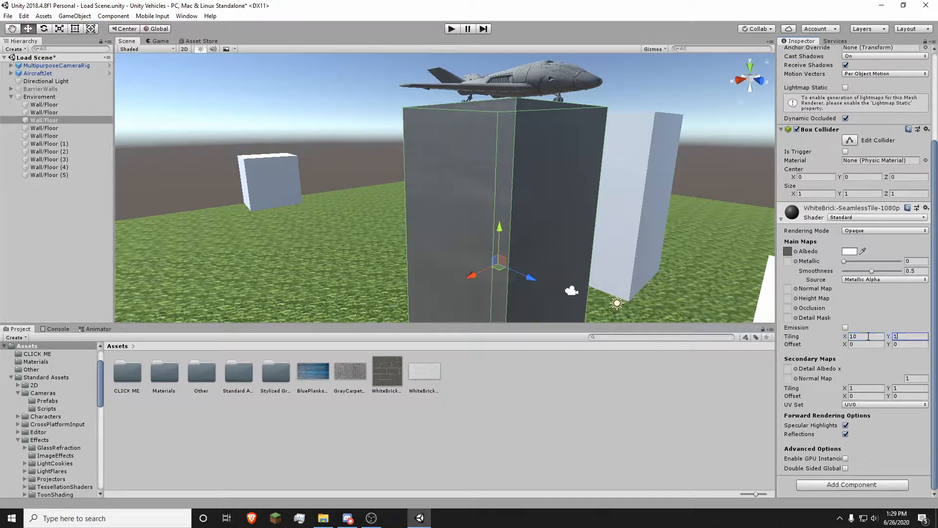
{"action": "right_click_drag", "start_coordinate": [516, 184], "coordinate": [467, 161]}
{"action": "key", "text": "w"}
{"action": "key", "text": "s"}
Step: Set the brick tiling to 12 and look around the retiled wall
{"action": "left_click", "coordinate": [872, 340]}
{"action": "type", "text": "12"}
{"action": "key", "text": "Tab"}
{"action": "type", "text": "121"}
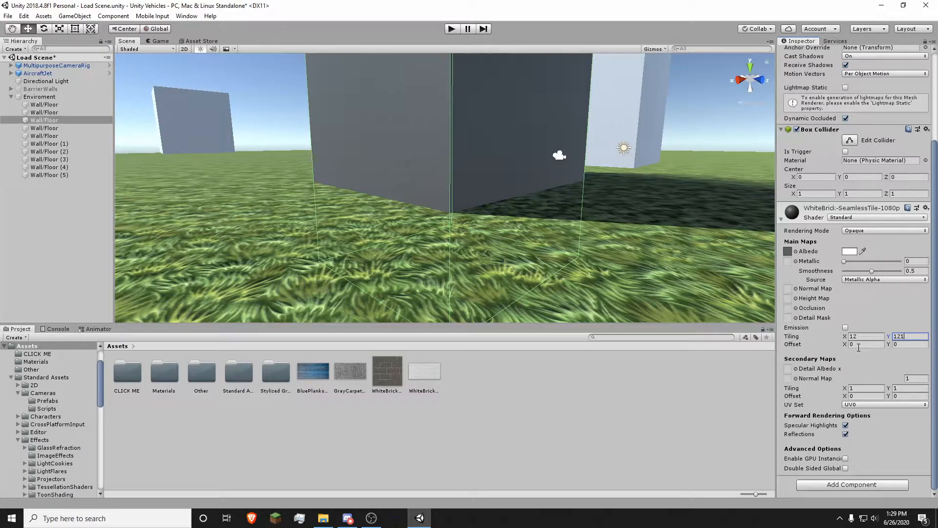
{"action": "key", "text": "w"}
{"action": "right_click_drag", "start_coordinate": [589, 215], "coordinate": [542, 230]}
Step: Fly around the dark brick wall and jet to check the 12-by-12 tiling
{"action": "left_click", "coordinate": [468, 140]}
{"action": "key", "text": "s"}
{"action": "left_click", "coordinate": [515, 189]}
{"action": "key", "text": "w"}
{"action": "right_click_drag", "start_coordinate": [477, 219], "coordinate": [467, 277]}
{"action": "left_click", "coordinate": [361, 155]}
{"action": "key", "text": "s"}
{"action": "left_click", "coordinate": [529, 247]}
{"action": "left_click", "coordinate": [521, 231]}
{"action": "key", "text": "w"}
{"action": "key", "text": "s"}
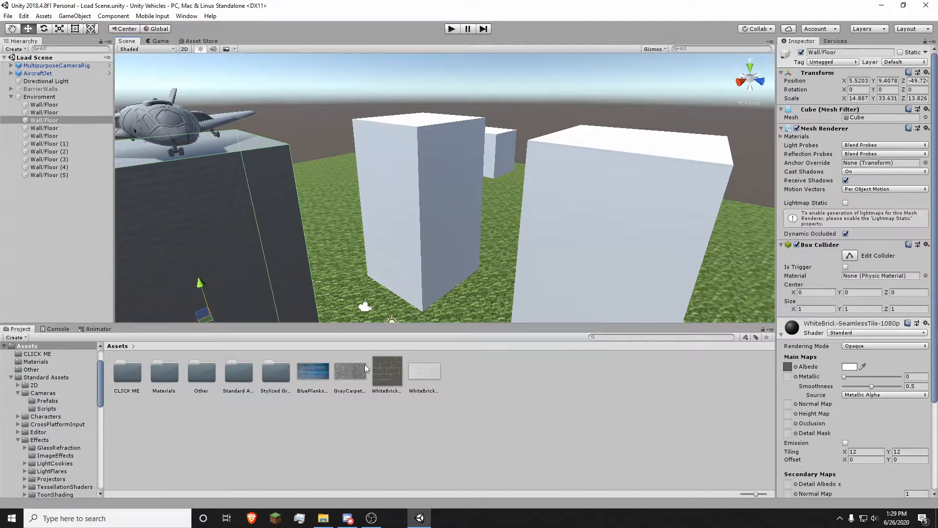
Step: Drop the WhiteBrick2-SeamlessTile-4K texture onto the middle white block and select it
{"action": "left_click", "coordinate": [364, 367]}
{"action": "left_click", "coordinate": [393, 377]}
{"action": "left_click", "coordinate": [367, 380]}
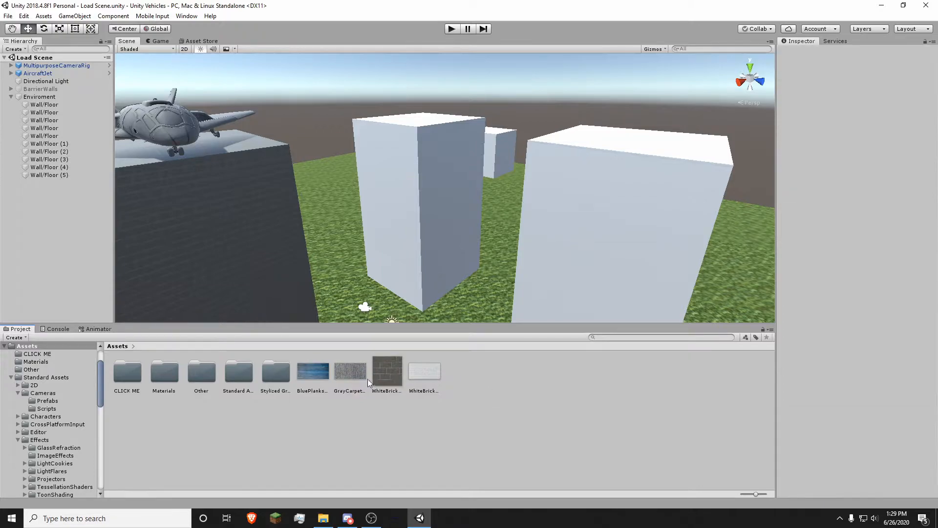
{"action": "right_click_drag", "start_coordinate": [457, 286], "coordinate": [438, 301]}
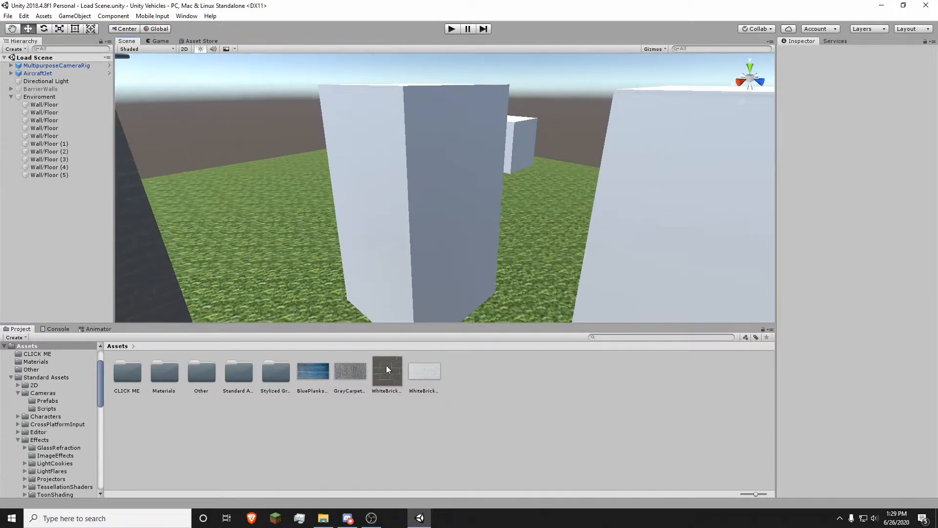
{"action": "left_click_drag", "start_coordinate": [429, 381], "coordinate": [443, 225]}
{"action": "right_click_drag", "start_coordinate": [442, 226], "coordinate": [473, 219]}
{"action": "left_click", "coordinate": [441, 215]}
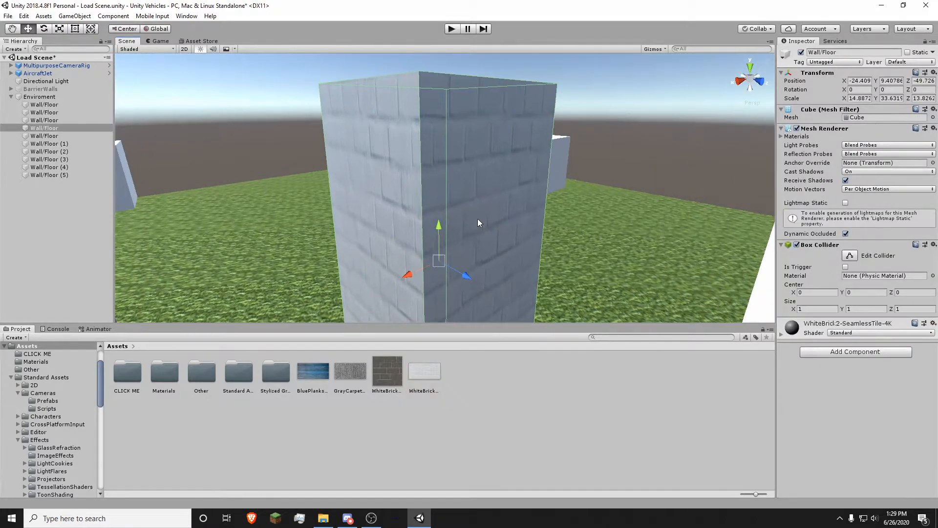
Step: Set the light brick material's Tiling X and Y to 5 and inspect the larger bricks
{"action": "scroll", "coordinate": [811, 338], "scroll_direction": "down", "scroll_amount": 4}
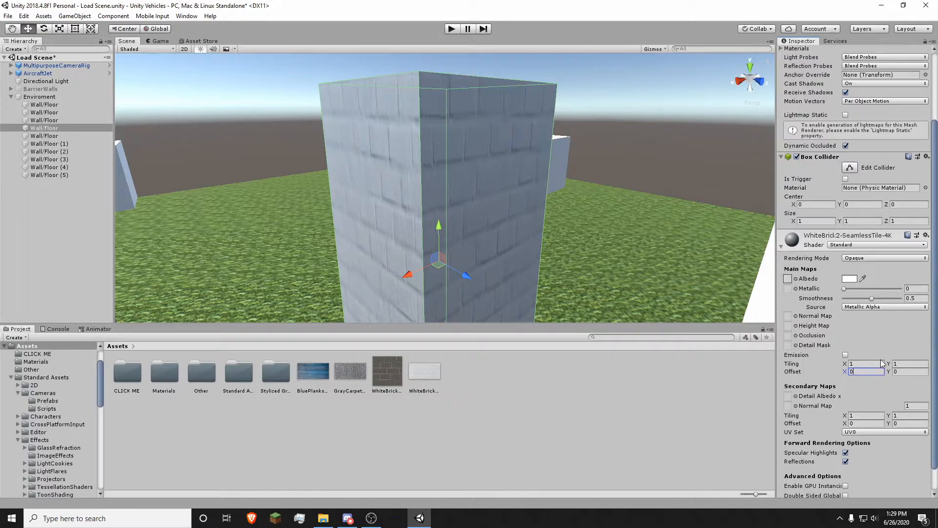
{"action": "right_click_drag", "start_coordinate": [460, 227], "coordinate": [482, 226]}
{"action": "key", "text": "w"}
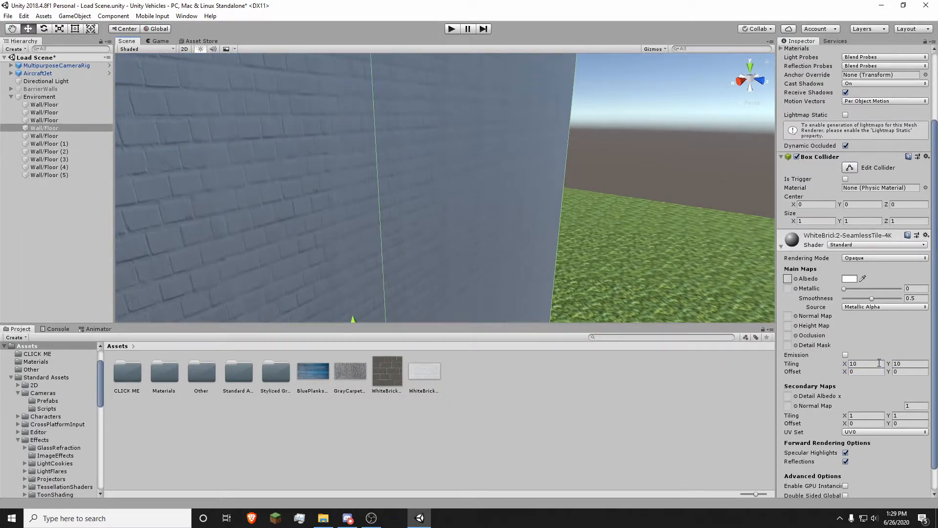
{"action": "type", "text": "5"}
{"action": "key", "text": "Tab"}
{"action": "type", "text": "5"}
{"action": "right_click_drag", "start_coordinate": [381, 153], "coordinate": [386, 180]}
{"action": "key", "text": "s"}
{"action": "key", "text": "s"}
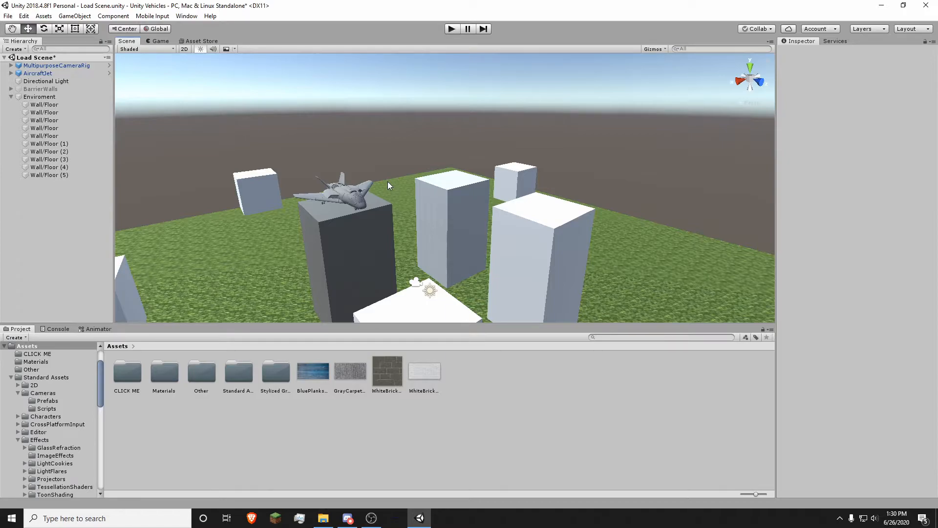
Step: Fly out over the field of cubes and pick the dark WhiteBrick texture in Project
{"action": "key", "text": "w"}
{"action": "right_click_drag", "start_coordinate": [388, 181], "coordinate": [424, 306]}
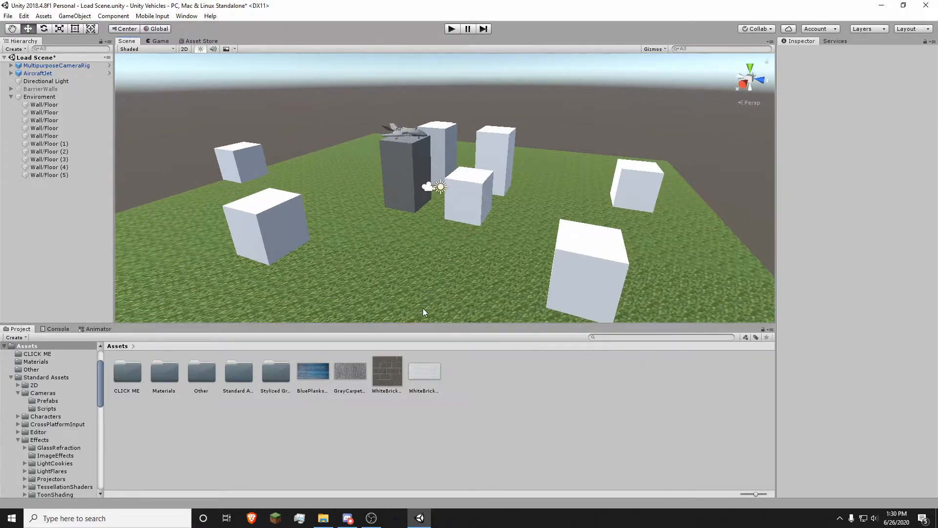
{"action": "left_click", "coordinate": [389, 376]}
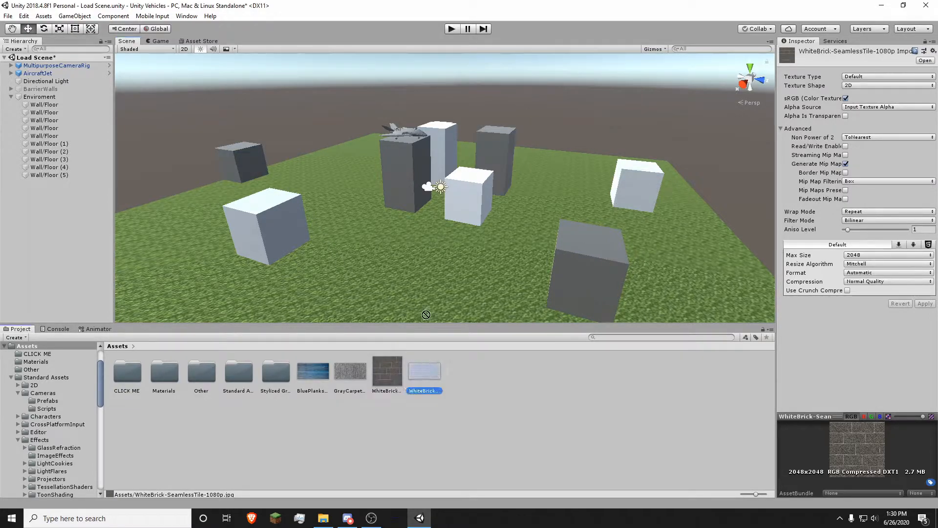
{"action": "left_click", "coordinate": [554, 278]}
{"action": "scroll", "coordinate": [844, 395], "scroll_direction": "down", "scroll_amount": 2}
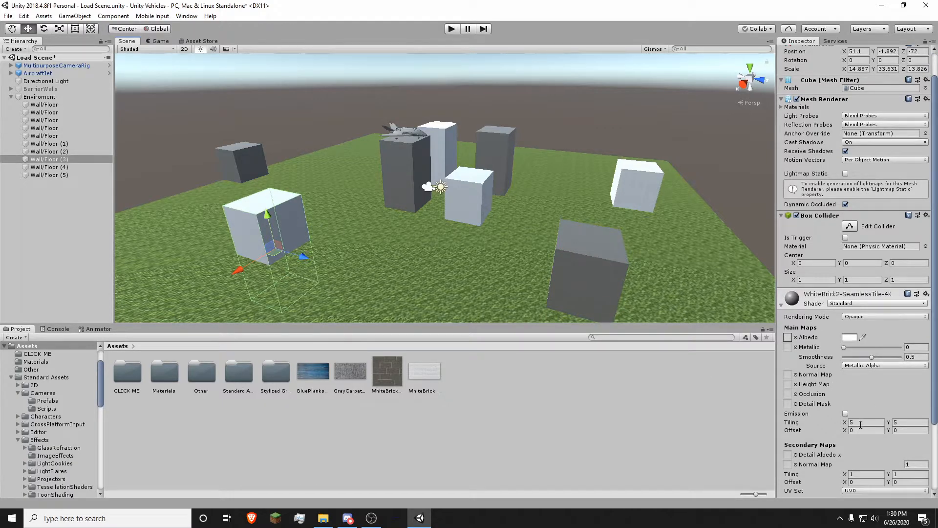
{"action": "key", "text": "w"}
{"action": "right_click_drag", "start_coordinate": [528, 262], "coordinate": [426, 199]}
{"action": "key", "text": "s"}
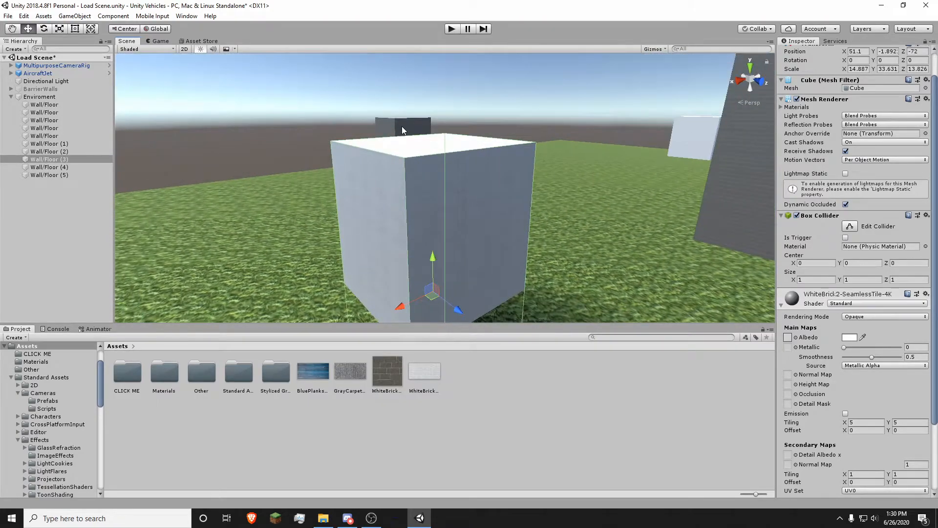
{"action": "right_click_drag", "start_coordinate": [487, 204], "coordinate": [583, 246]}
{"action": "left_click", "coordinate": [528, 375]}
{"action": "key", "text": "s"}
{"action": "key", "text": "w"}
{"action": "key", "text": "s"}
{"action": "key", "text": "w"}
{"action": "key", "text": "s"}
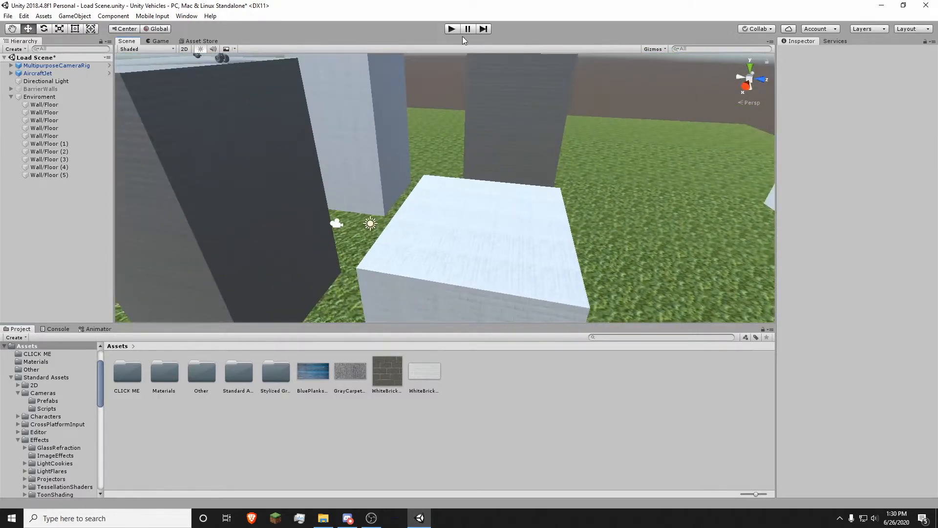
Step: Enter play mode to fly the jet over the grass terrain
{"action": "left_click", "coordinate": [454, 30]}
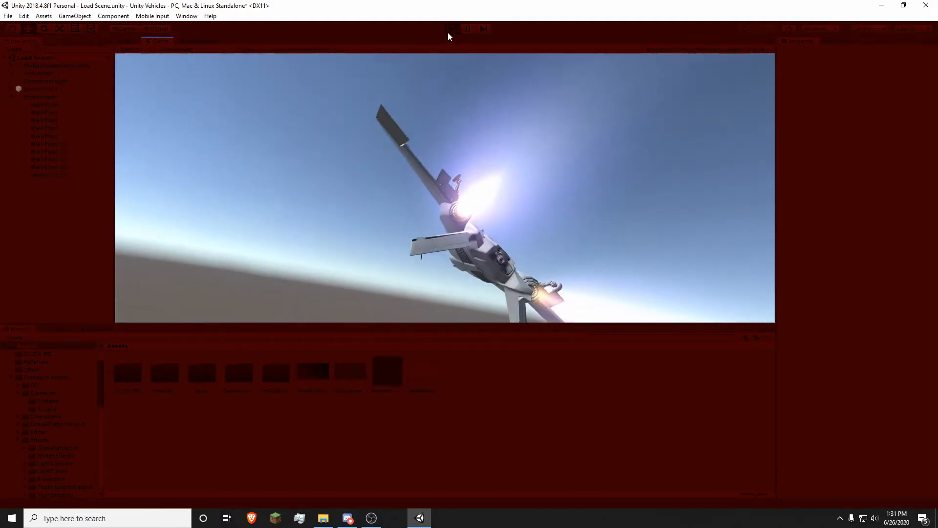
Step: Exit play mode and fly the Scene view back to see the whole brick-clad terrain
{"action": "left_click", "coordinate": [448, 32]}
{"action": "key", "text": "s"}
{"action": "right_click_drag", "start_coordinate": [480, 166], "coordinate": [363, 173]}
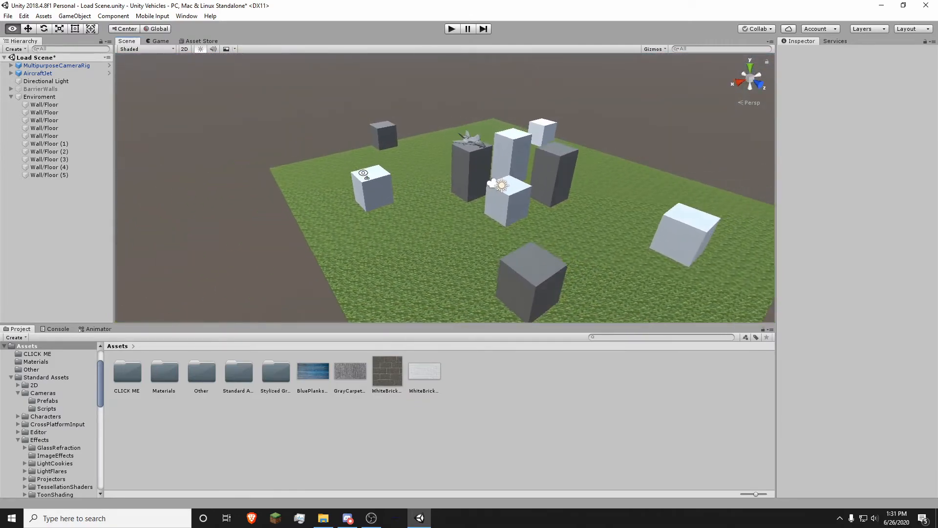
{"action": "right_click_drag", "start_coordinate": [511, 195], "coordinate": [568, 189]}
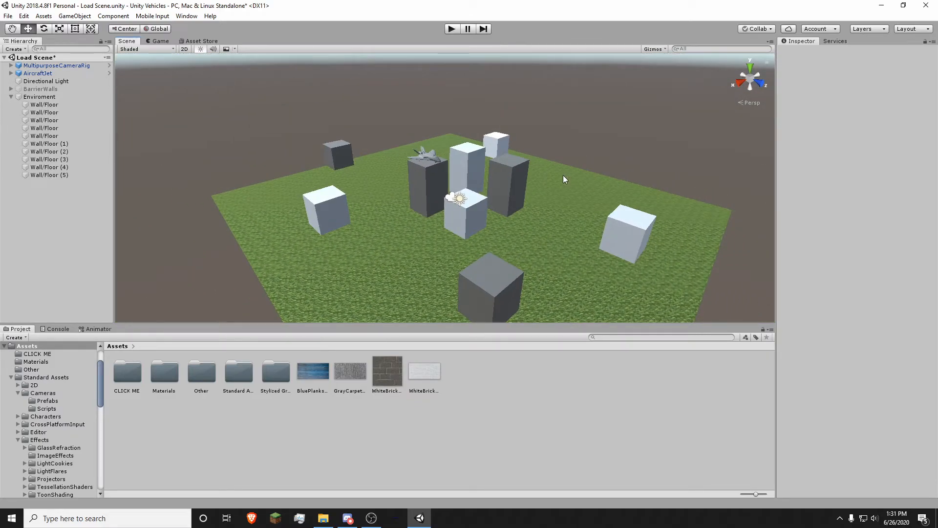